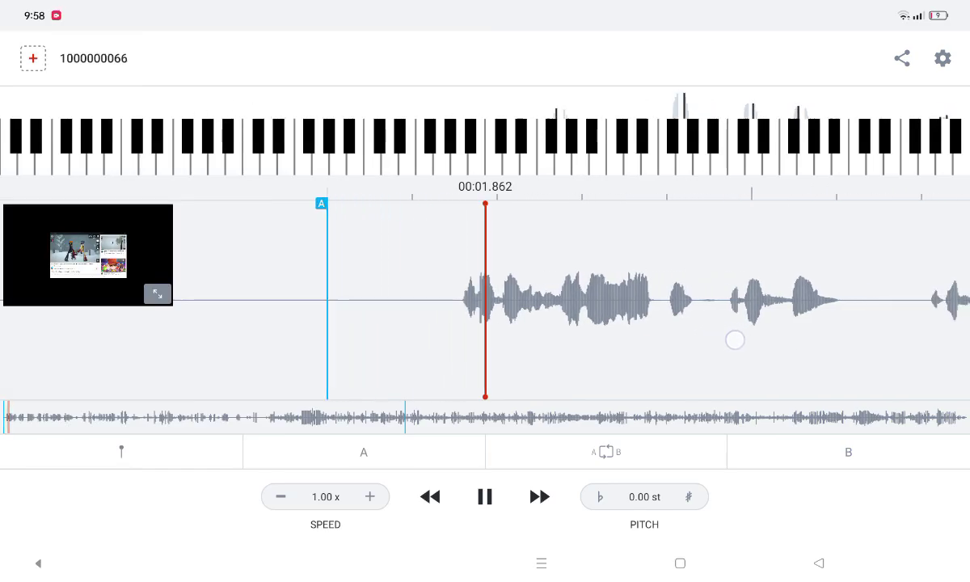
# Nudge the playback position slightly earlier and resume playing the track.
pyautogui.moveTo(732, 340); pyautogui.dragTo(743, 344)
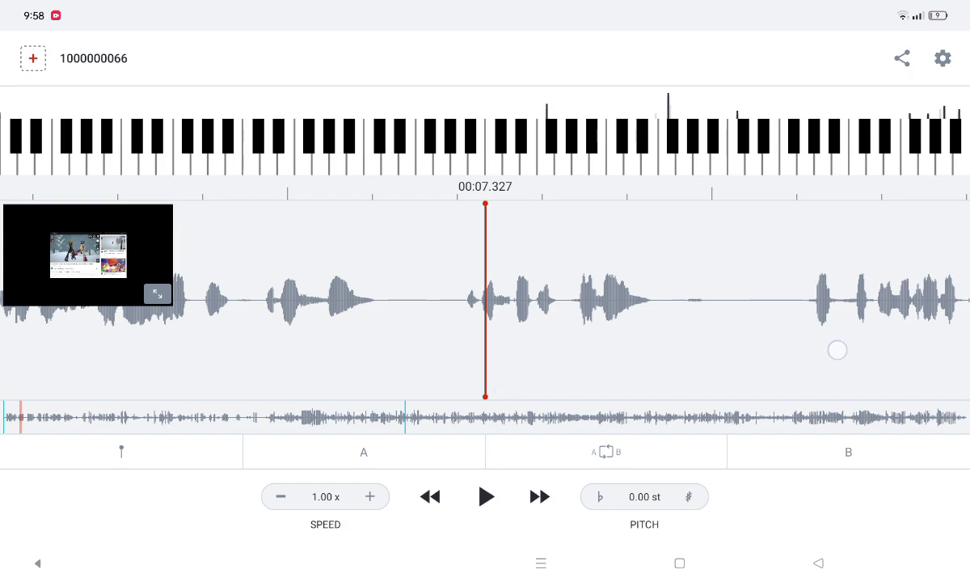
pyautogui.click(790, 357)
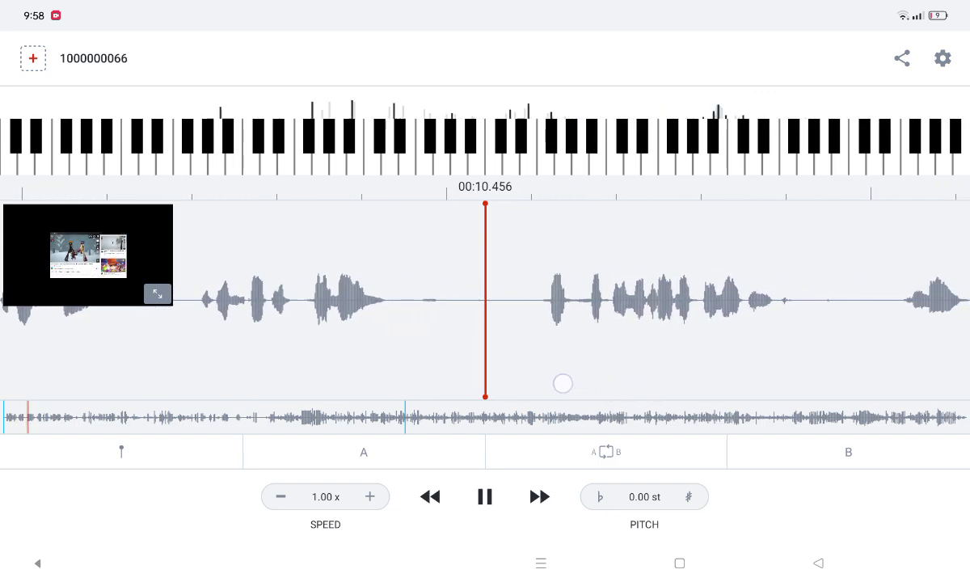
# Scrub back and forth through the 11–12.5 second passage several times.
pyautogui.moveTo(518, 383)
pyautogui.mouseDown()
pyautogui.moveTo(480, 394)
pyautogui.moveTo(452, 367)
pyautogui.moveTo(467, 384)
pyautogui.moveTo(458, 397)
pyautogui.moveTo(513, 396)
pyautogui.mouseUp()
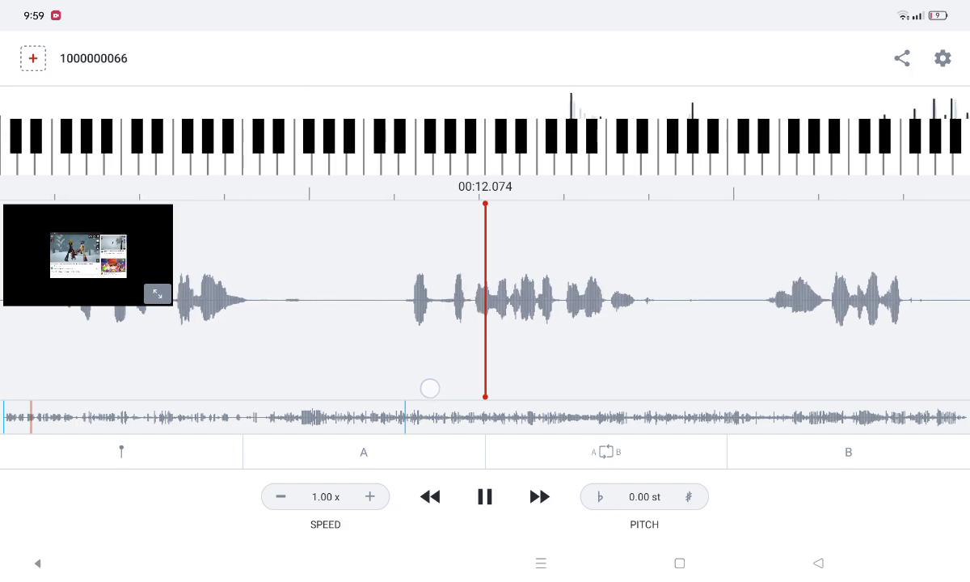
pyautogui.moveTo(424, 384); pyautogui.dragTo(511, 378)
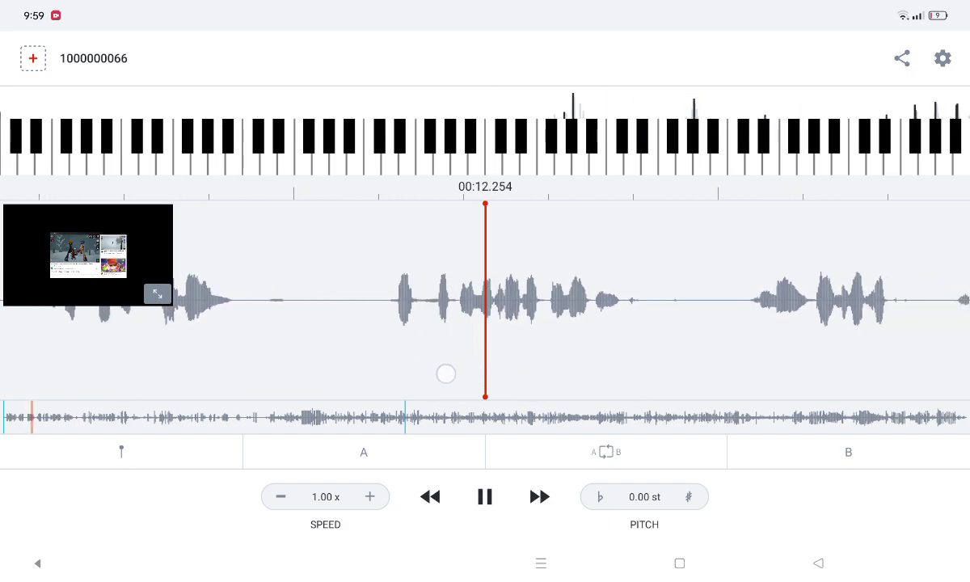
pyautogui.moveTo(449, 372)
pyautogui.mouseDown()
pyautogui.moveTo(493, 370)
pyautogui.moveTo(505, 348)
pyautogui.moveTo(401, 346)
pyautogui.mouseUp()
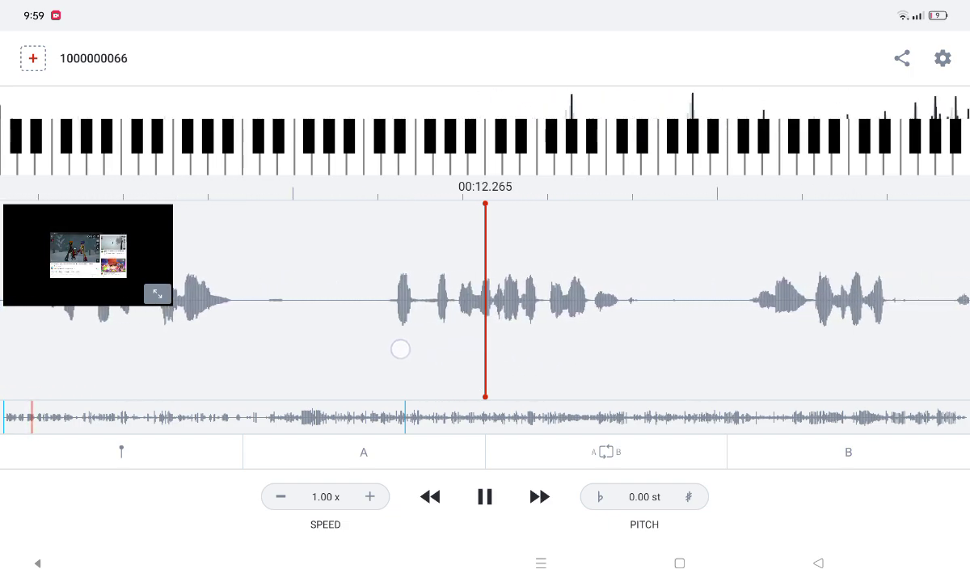
pyautogui.moveTo(614, 352); pyautogui.dragTo(691, 363)
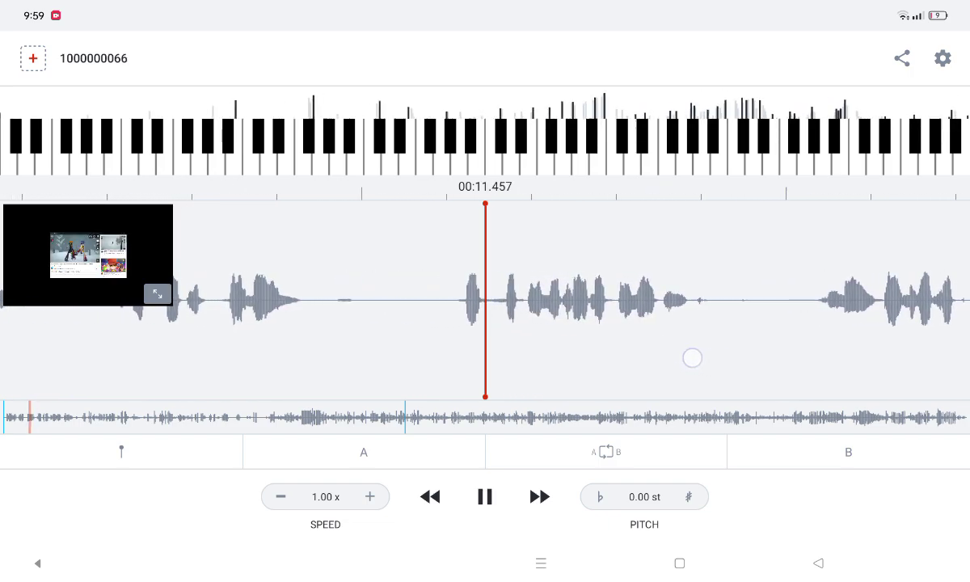
pyautogui.moveTo(628, 351); pyautogui.dragTo(676, 361)
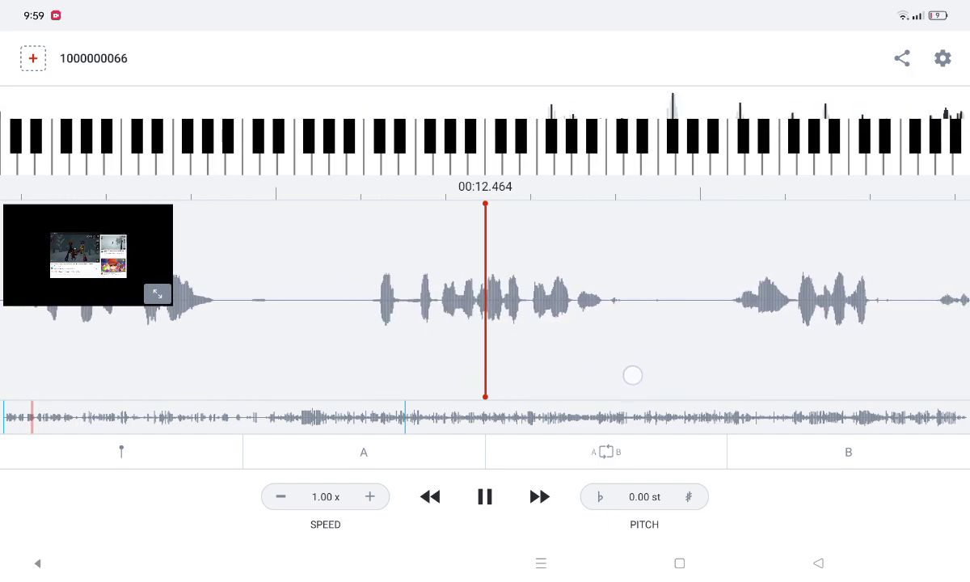
pyautogui.moveTo(606, 372)
pyautogui.mouseDown()
pyautogui.moveTo(694, 376)
pyautogui.moveTo(653, 383)
pyautogui.mouseUp()
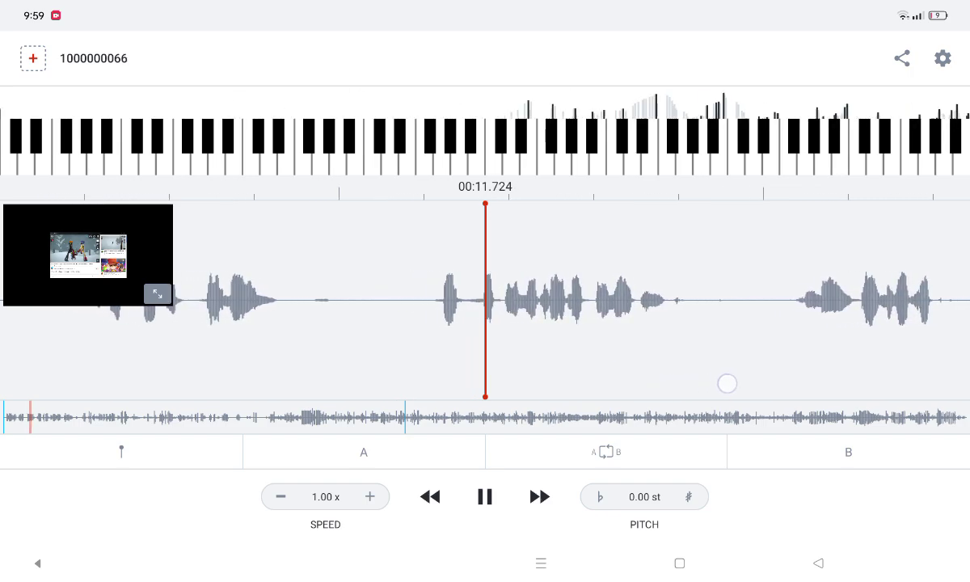
# Jump to 16 seconds, back to about 13, then ahead to 18.5–20 seconds.
pyautogui.moveTo(866, 365); pyautogui.dragTo(313, 371)
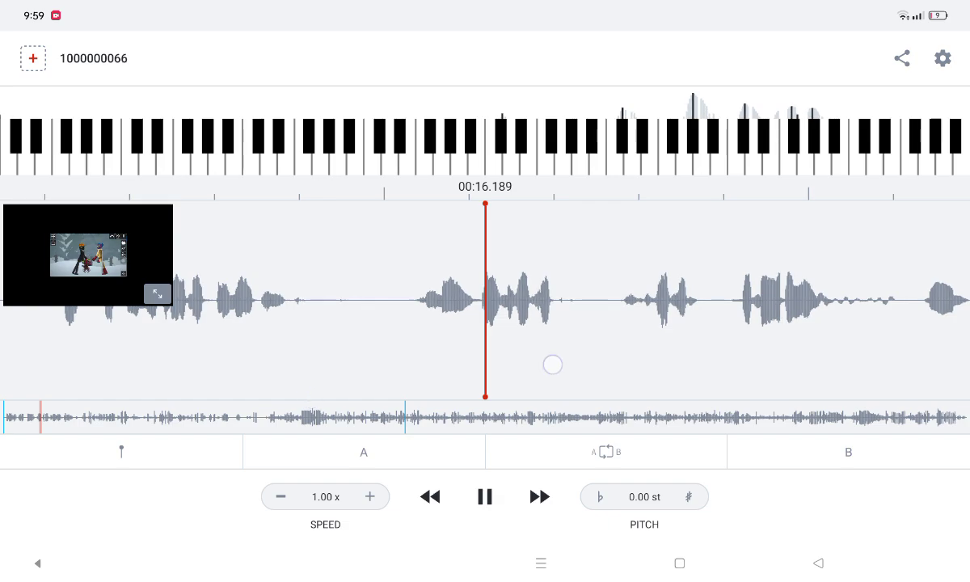
pyautogui.moveTo(552, 365); pyautogui.dragTo(822, 373)
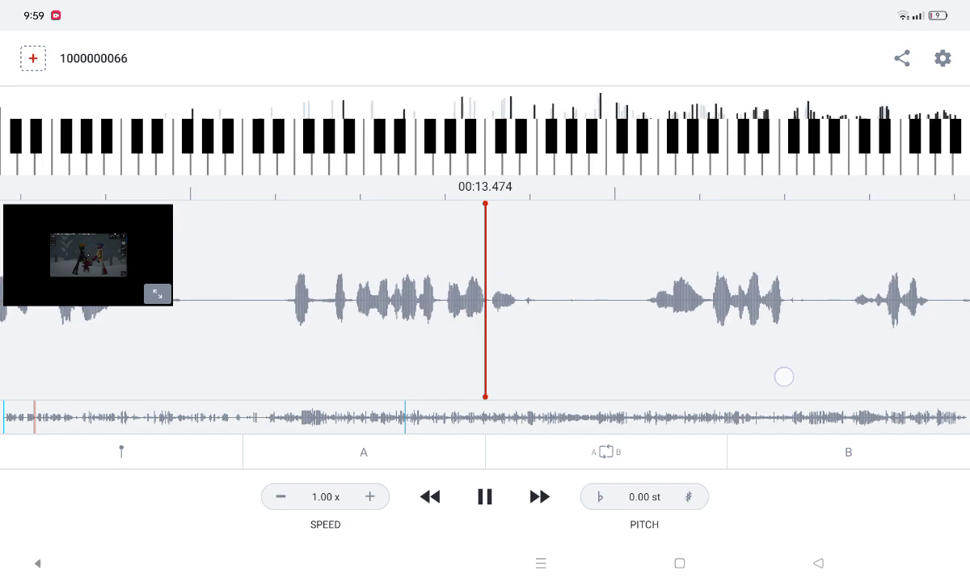
pyautogui.moveTo(822, 373)
pyautogui.mouseDown()
pyautogui.moveTo(847, 382)
pyautogui.moveTo(758, 426)
pyautogui.moveTo(579, 417)
pyautogui.mouseUp()
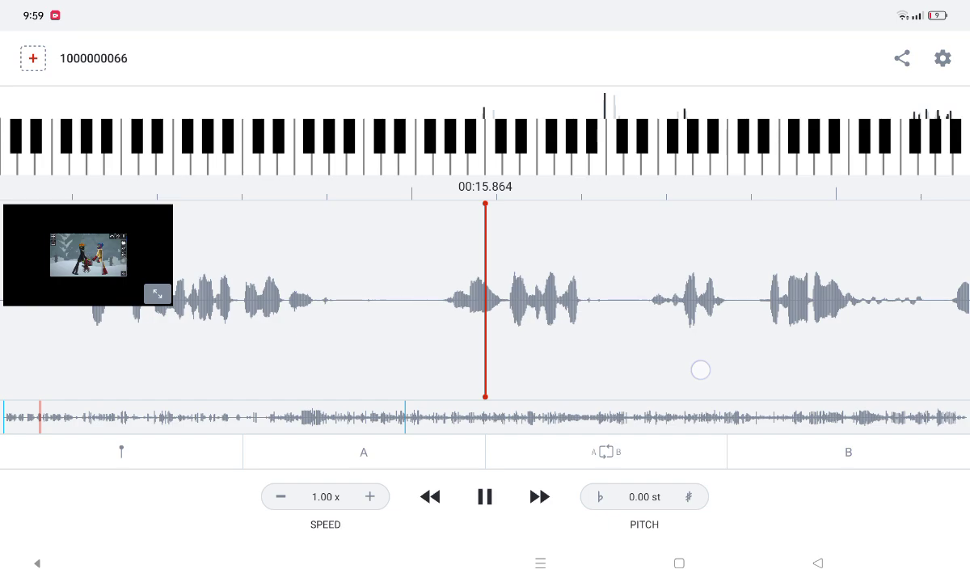
pyautogui.moveTo(700, 369); pyautogui.dragTo(388, 373)
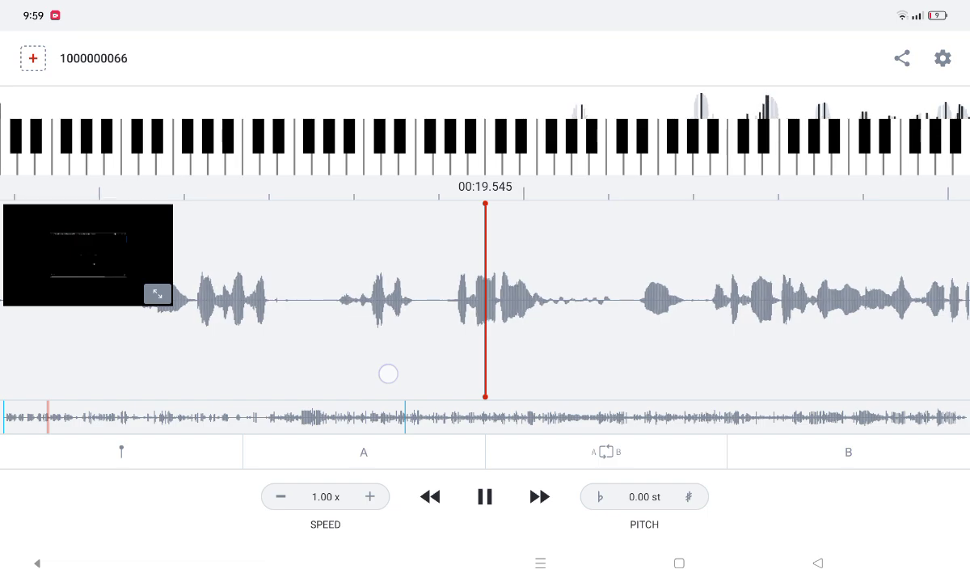
pyautogui.moveTo(388, 373); pyautogui.dragTo(367, 376)
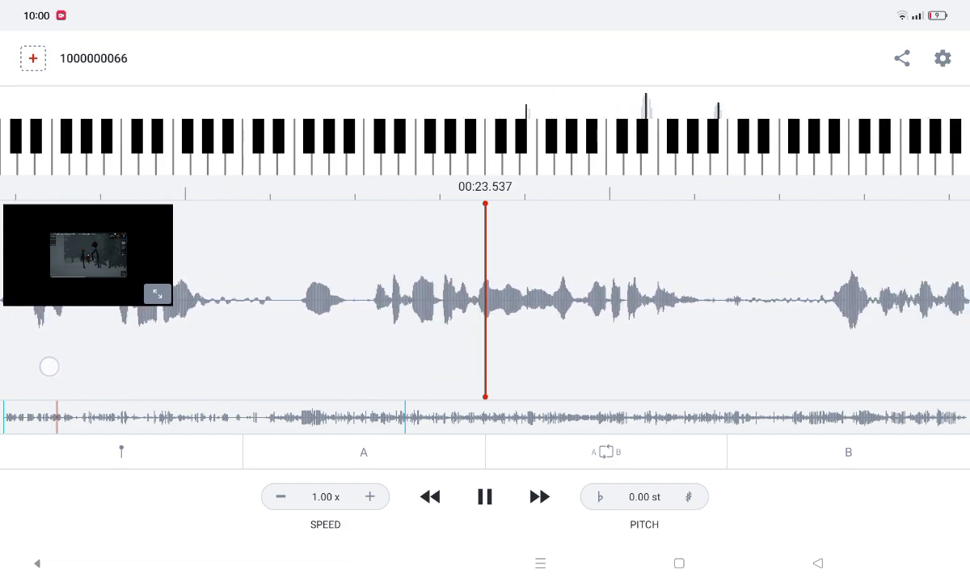
# Briefly pause and resume the track, then scrub around 33 seconds.
pyautogui.click(39, 363)
pyautogui.click(858, 345)
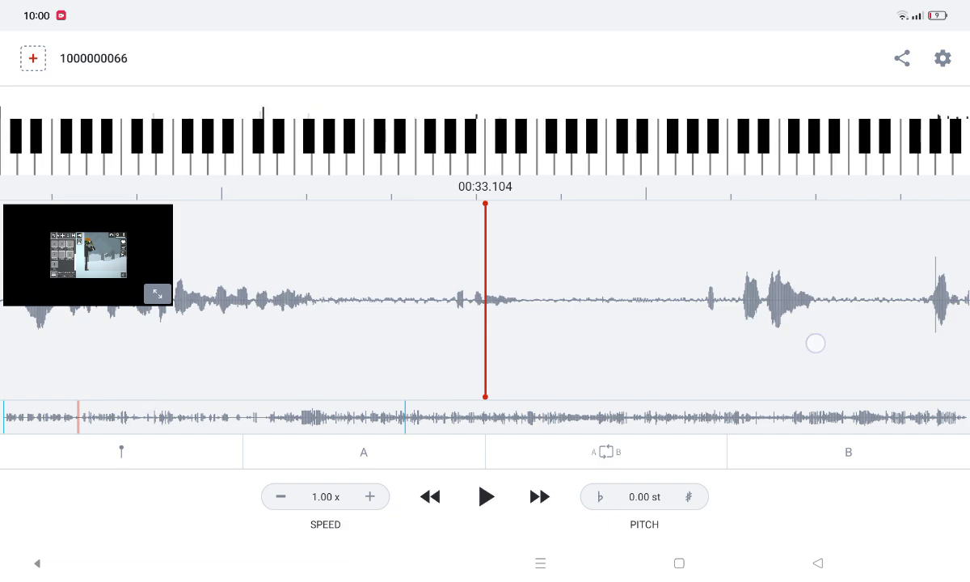
pyautogui.moveTo(814, 343)
pyautogui.mouseDown()
pyautogui.moveTo(845, 358)
pyautogui.moveTo(614, 366)
pyautogui.moveTo(665, 358)
pyautogui.moveTo(596, 370)
pyautogui.moveTo(195, 353)
pyautogui.mouseUp()
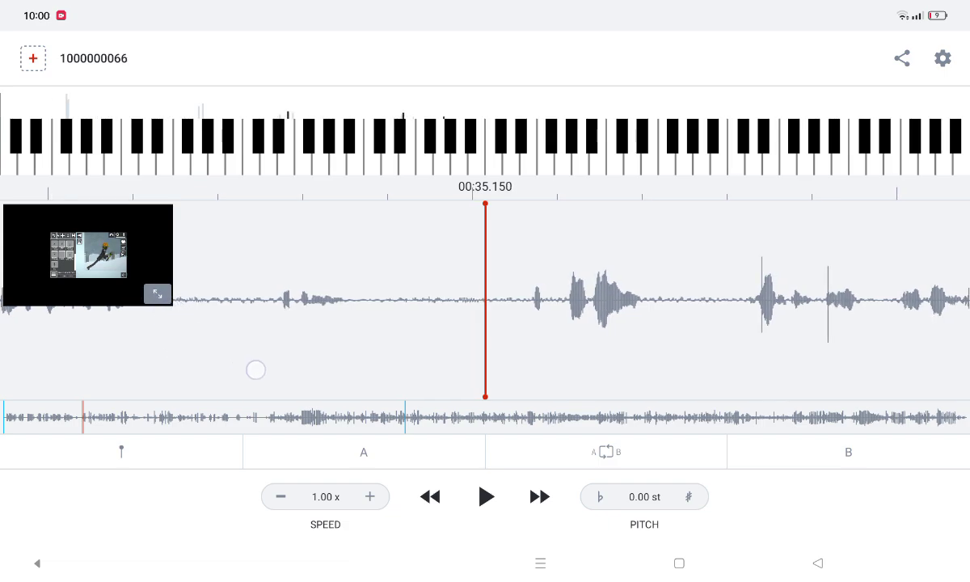
# Scrub back through 34–37 seconds, then forward to about 43 seconds.
pyautogui.moveTo(657, 339)
pyautogui.mouseDown()
pyautogui.moveTo(717, 346)
pyautogui.moveTo(565, 377)
pyautogui.mouseUp()
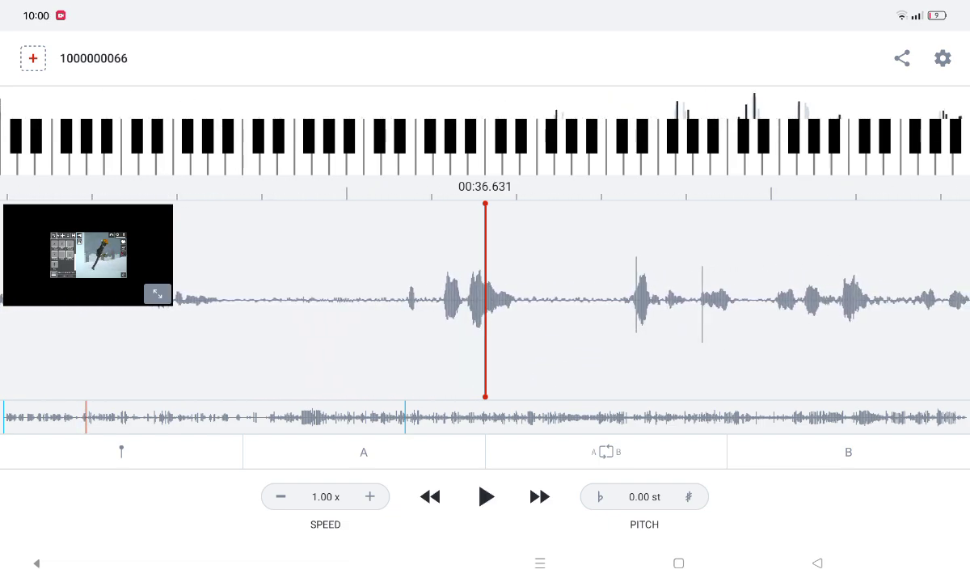
pyautogui.moveTo(592, 322); pyautogui.dragTo(598, 346)
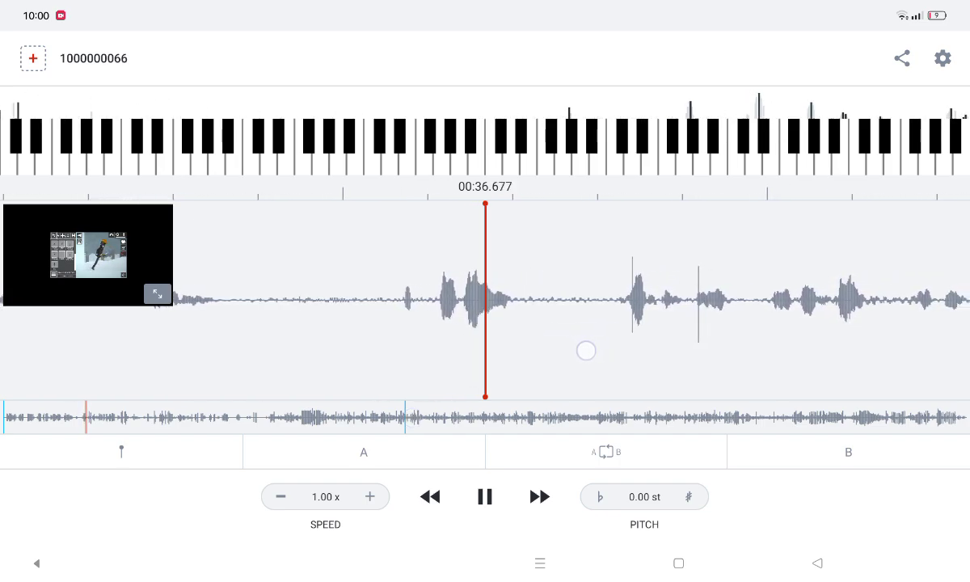
pyautogui.moveTo(595, 348)
pyautogui.mouseDown()
pyautogui.moveTo(524, 373)
pyautogui.moveTo(412, 379)
pyautogui.moveTo(441, 382)
pyautogui.moveTo(271, 383)
pyautogui.moveTo(96, 364)
pyautogui.mouseUp()
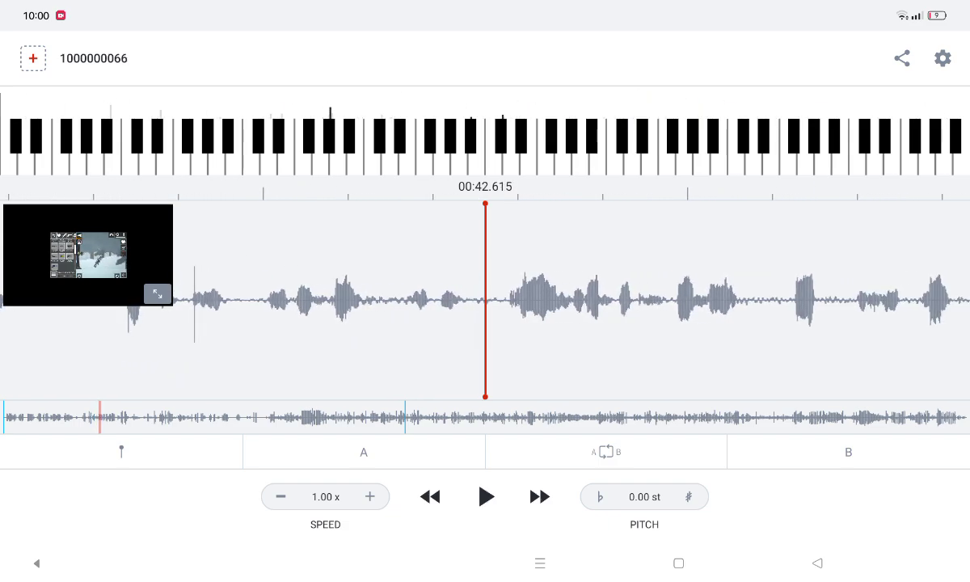
pyautogui.moveTo(890, 357); pyautogui.dragTo(865, 362)
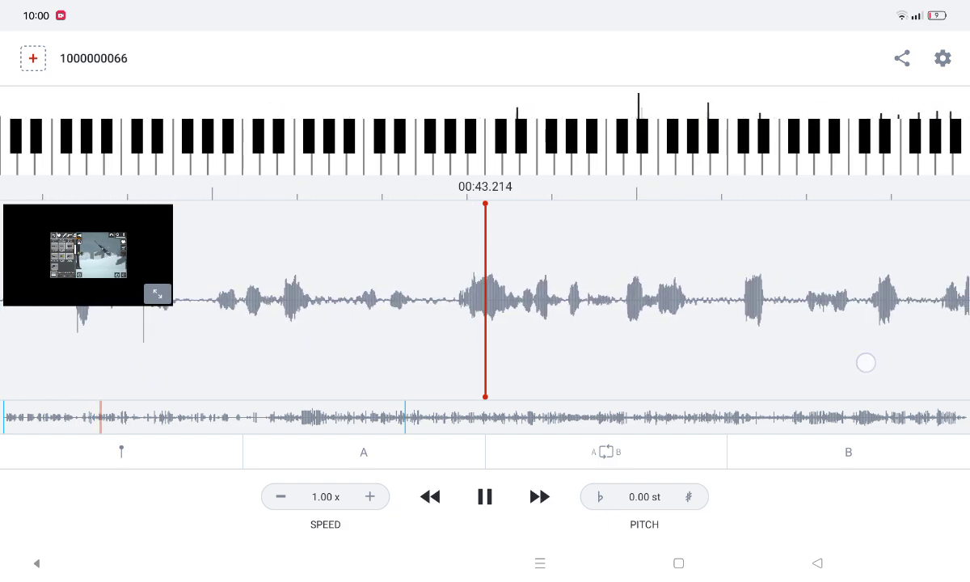
# Resume playback and scrub around 0:46–0:49.
pyautogui.click(485, 496)
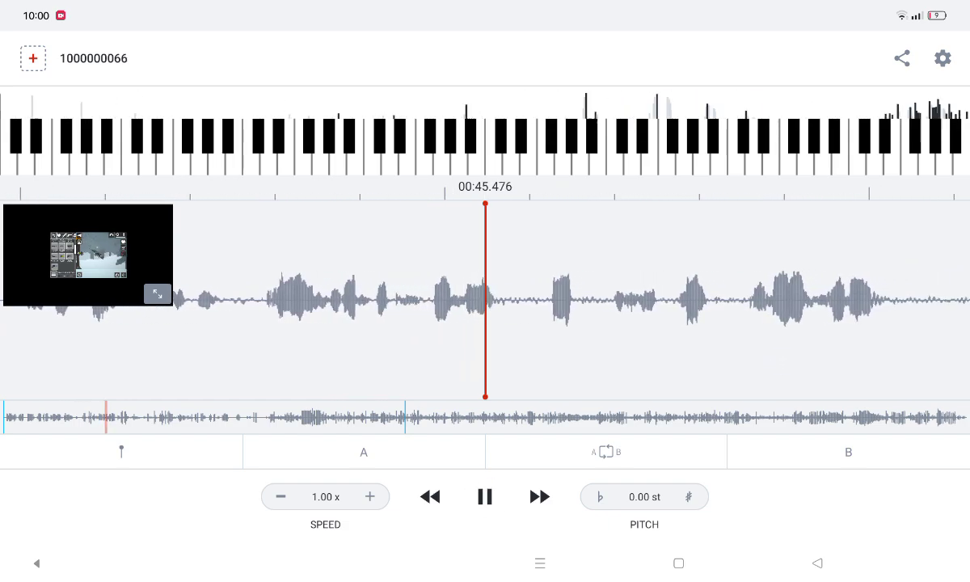
pyautogui.moveTo(548, 349); pyautogui.dragTo(548, 351)
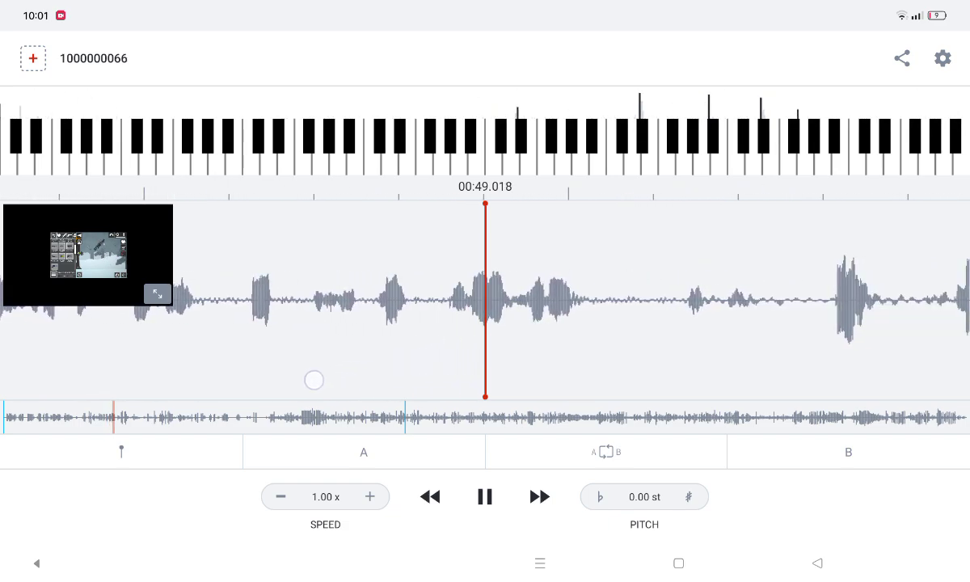
pyautogui.moveTo(314, 380); pyautogui.dragTo(305, 380)
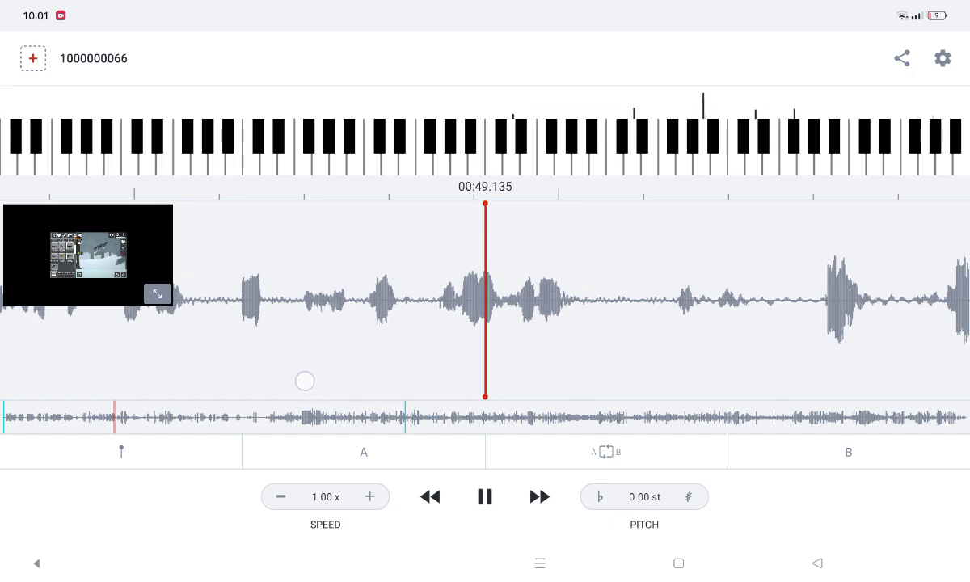
pyautogui.moveTo(818, 361)
pyautogui.mouseDown()
pyautogui.moveTo(468, 380)
pyautogui.moveTo(483, 383)
pyautogui.moveTo(477, 394)
pyautogui.mouseUp()
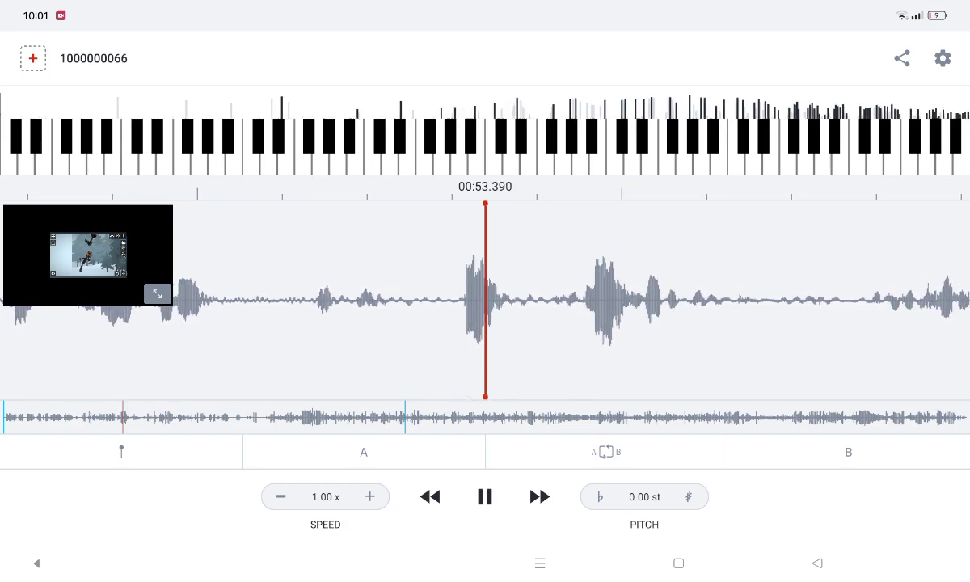
# Scrub back and forth between about 0:52 and 0:54.
pyautogui.moveTo(566, 359)
pyautogui.mouseDown()
pyautogui.moveTo(784, 355)
pyautogui.moveTo(664, 362)
pyautogui.mouseUp()
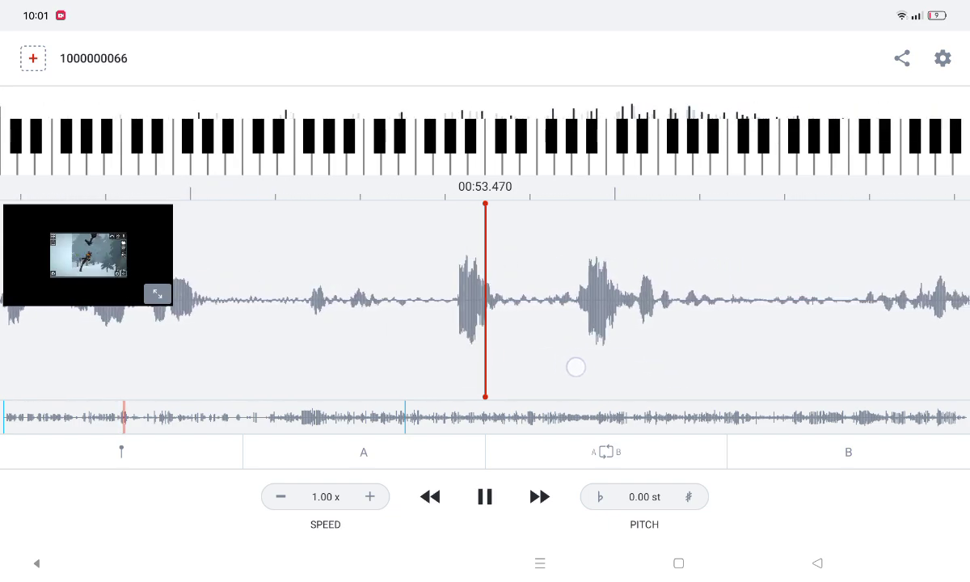
pyautogui.moveTo(578, 377); pyautogui.dragTo(573, 370)
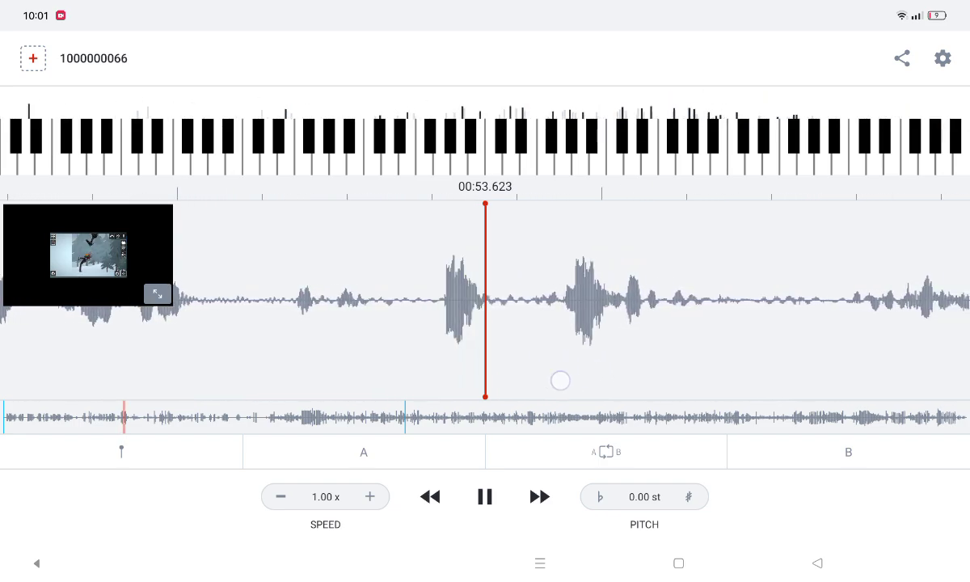
pyautogui.moveTo(559, 379)
pyautogui.mouseDown()
pyautogui.moveTo(663, 381)
pyautogui.moveTo(457, 387)
pyautogui.mouseUp()
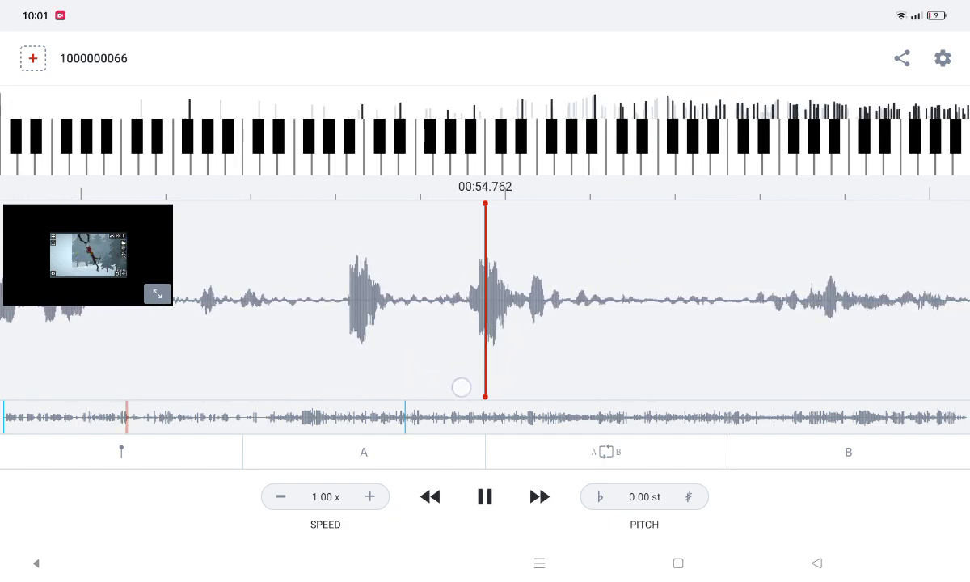
pyautogui.moveTo(470, 391)
pyautogui.mouseDown()
pyautogui.moveTo(609, 382)
pyautogui.moveTo(374, 395)
pyautogui.moveTo(737, 335)
pyautogui.moveTo(710, 343)
pyautogui.mouseUp()
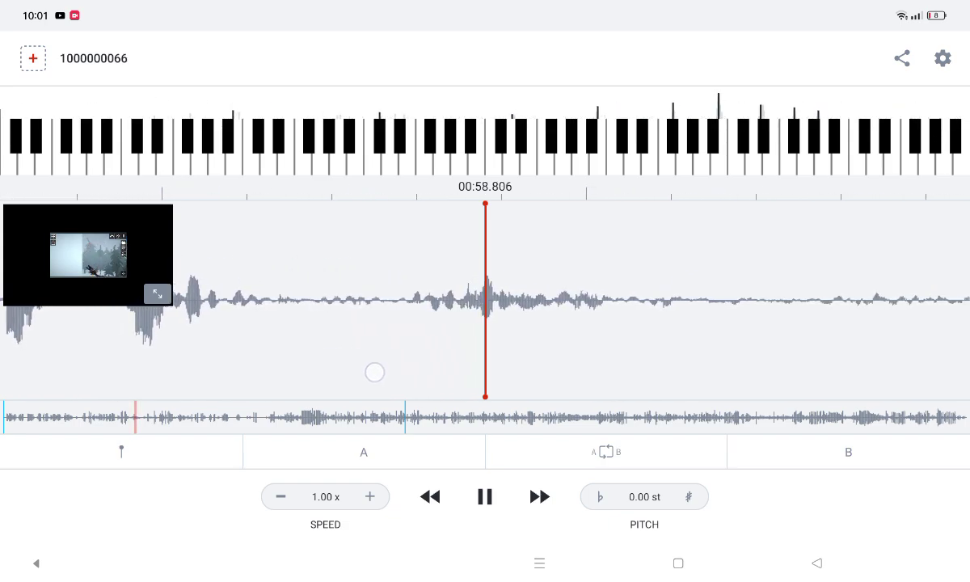
pyautogui.moveTo(374, 371); pyautogui.dragTo(162, 374)
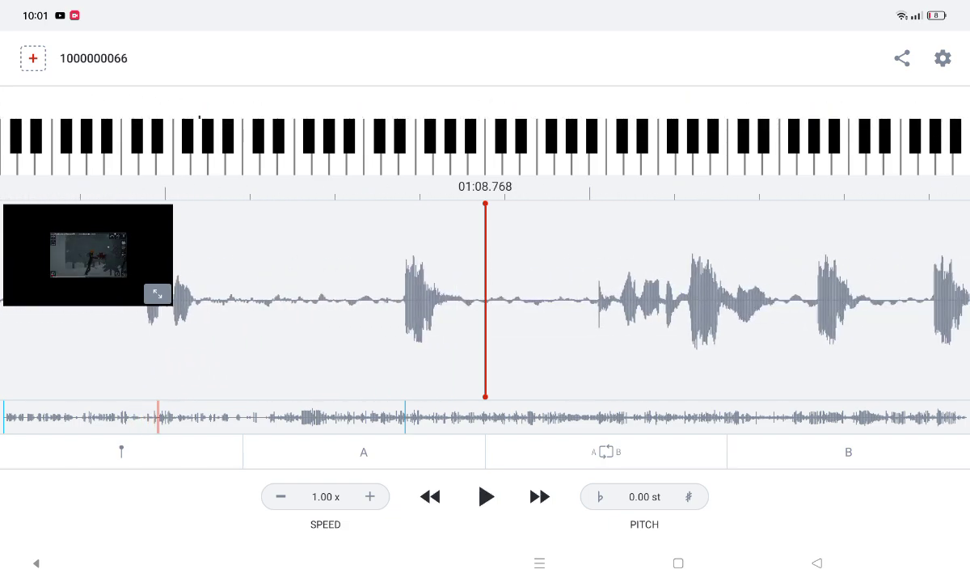
# Scrub playback from about 1:07 through 1:12, then pause it.
pyautogui.moveTo(776, 367); pyautogui.dragTo(819, 371)
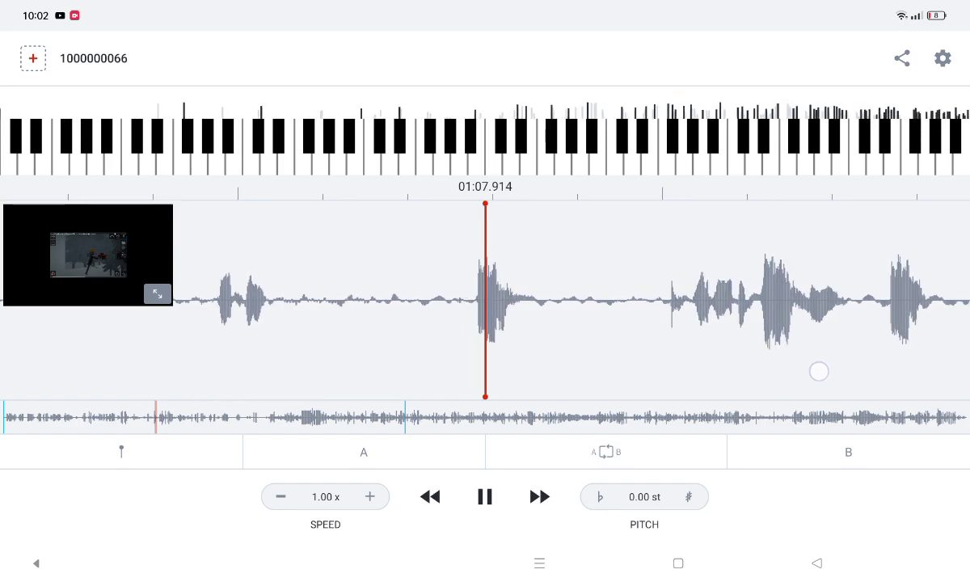
pyautogui.moveTo(818, 371); pyautogui.dragTo(619, 390)
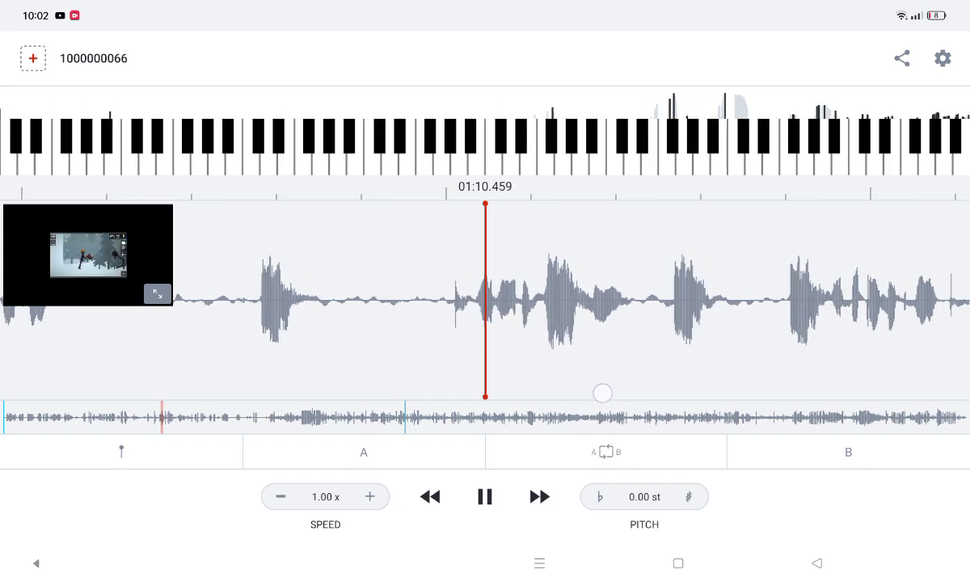
pyautogui.moveTo(602, 393); pyautogui.dragTo(529, 398)
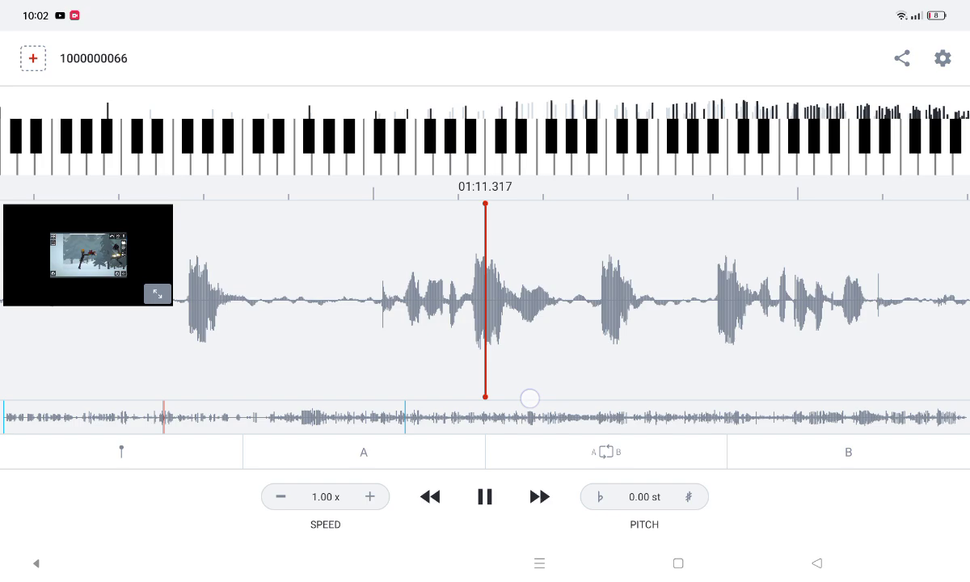
pyautogui.moveTo(523, 395); pyautogui.dragTo(407, 411)
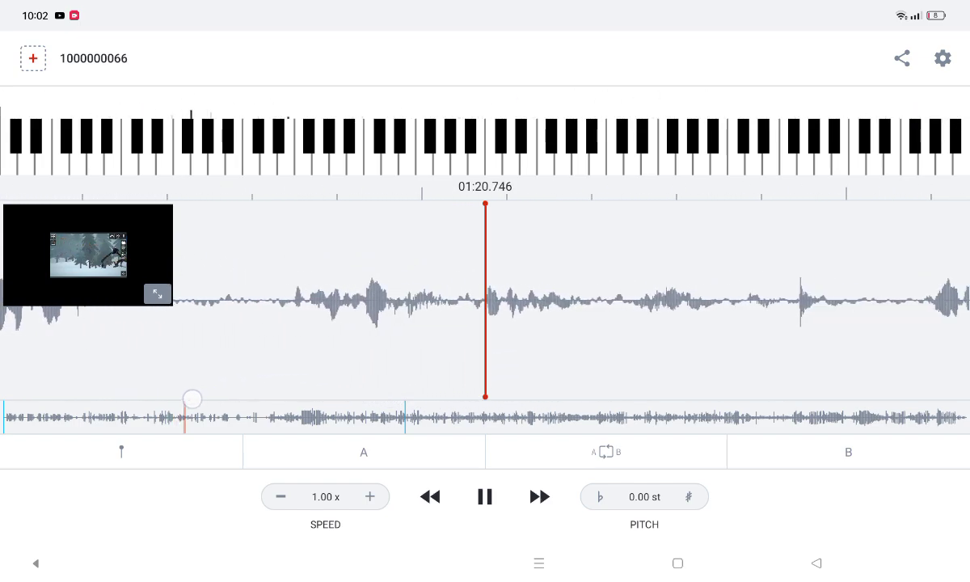
pyautogui.click(485, 496)
# Resume playback, scrub to 1:28–1:29, pause and resume at 1:32, scrub onward.
pyautogui.click(684, 362)
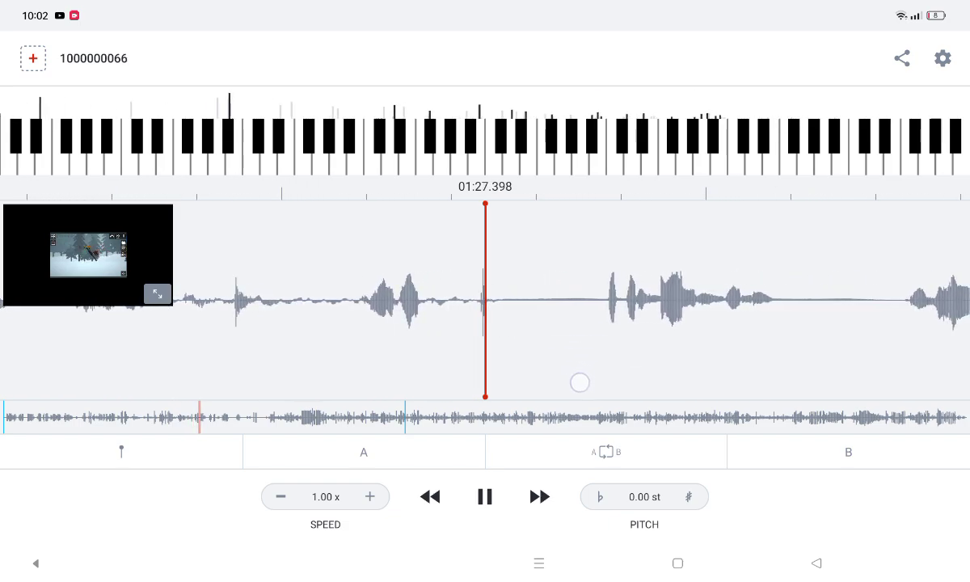
pyautogui.moveTo(579, 383); pyautogui.dragTo(494, 389)
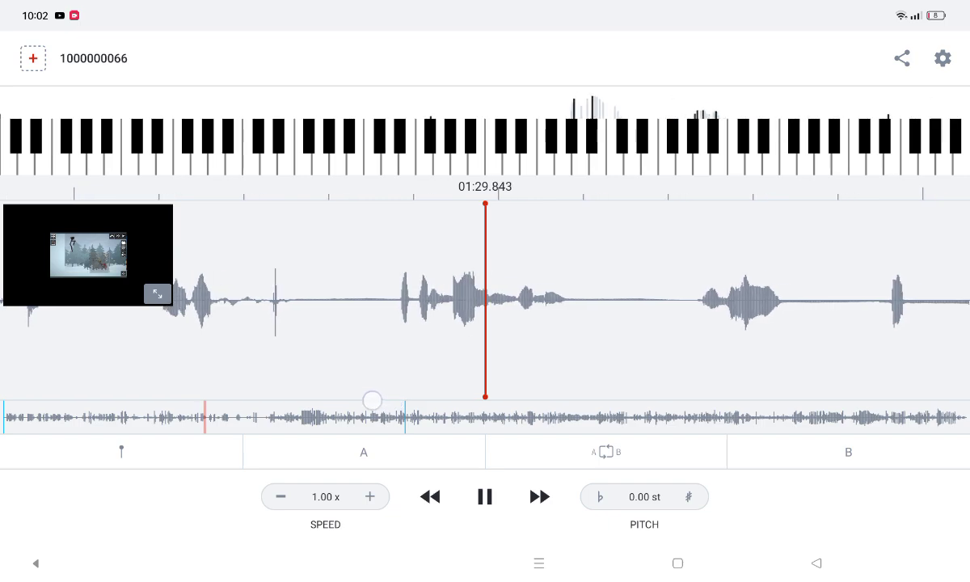
pyautogui.moveTo(386, 401); pyautogui.dragTo(316, 399)
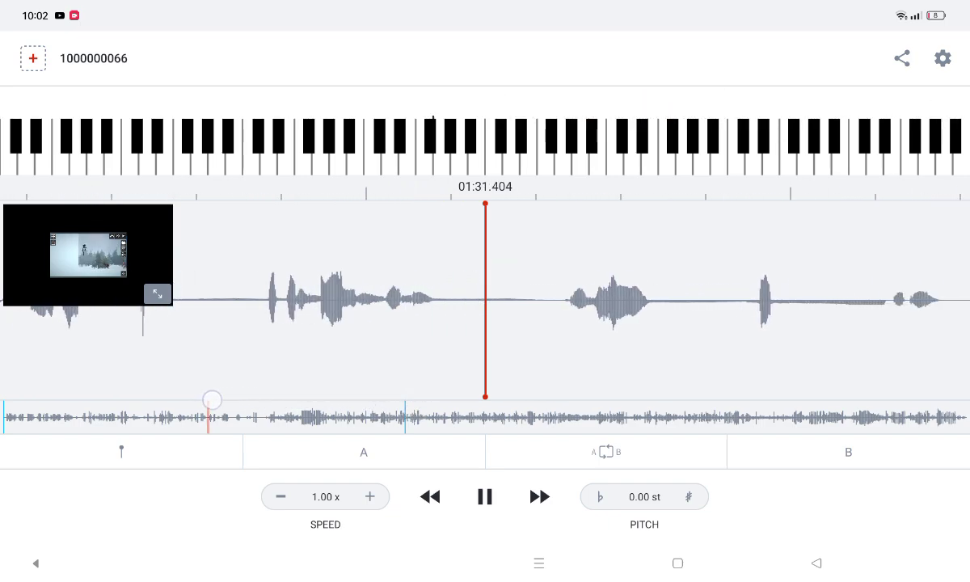
pyautogui.click(635, 363)
pyautogui.click(614, 363)
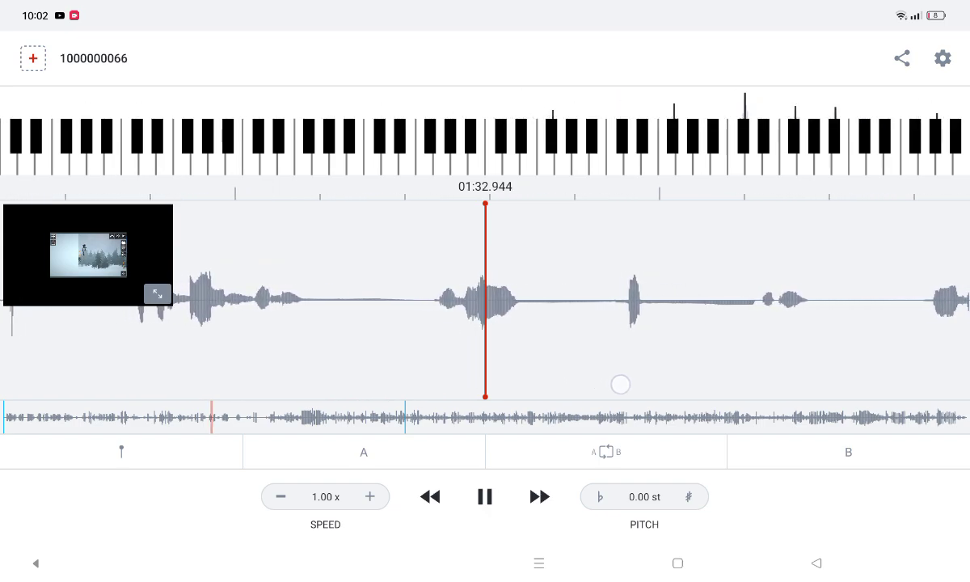
pyautogui.moveTo(620, 384)
pyautogui.mouseDown()
pyautogui.moveTo(661, 379)
pyautogui.moveTo(649, 390)
pyautogui.moveTo(539, 389)
pyautogui.moveTo(617, 397)
pyautogui.moveTo(559, 372)
pyautogui.moveTo(651, 385)
pyautogui.moveTo(450, 374)
pyautogui.moveTo(465, 382)
pyautogui.moveTo(145, 396)
pyautogui.mouseUp()
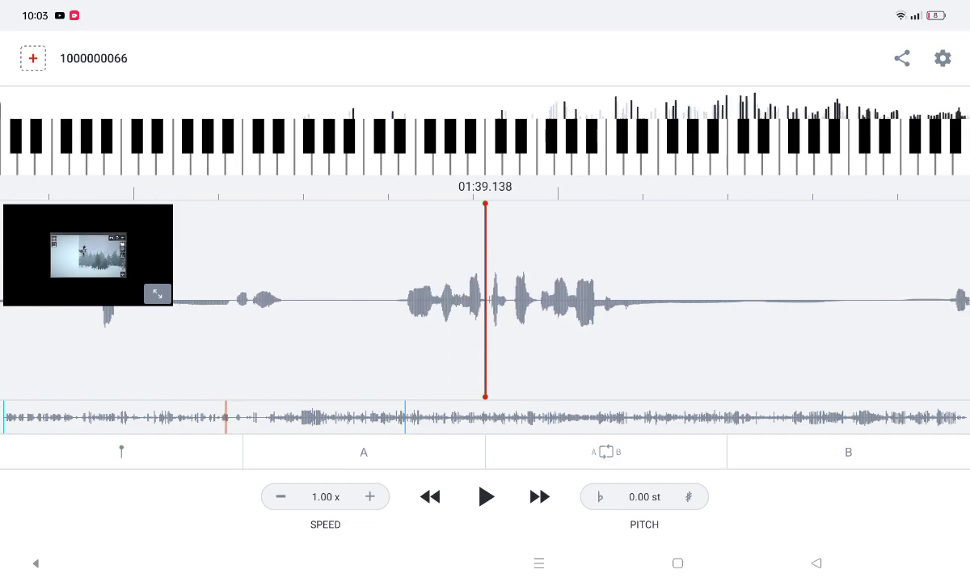